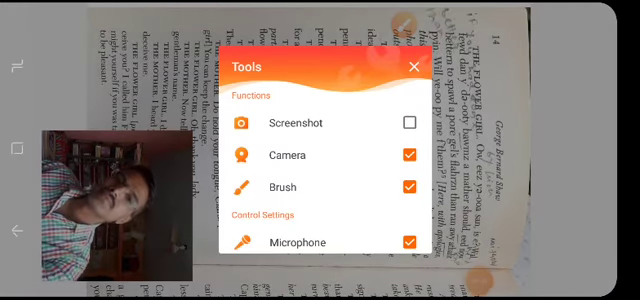
- Close the recorder's tools panel over page 14, raise the volume, and bring up the WPS toolbar
click(414, 67)
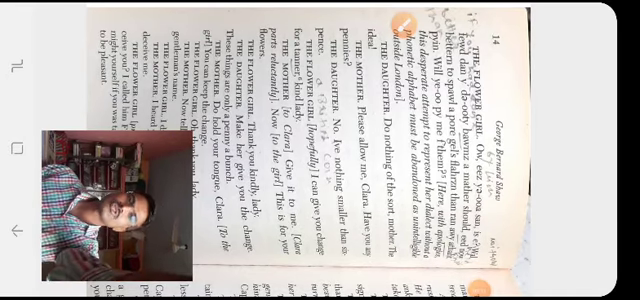
key(XF86AudioRaiseVolume)
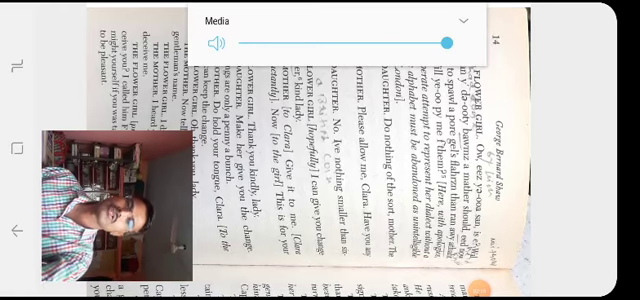
click(350, 170)
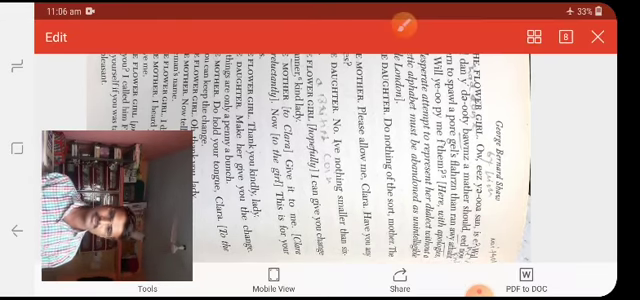
- Toggle the WPS toolbar off and on, ending in full-screen reading of page 14
click(350, 170)
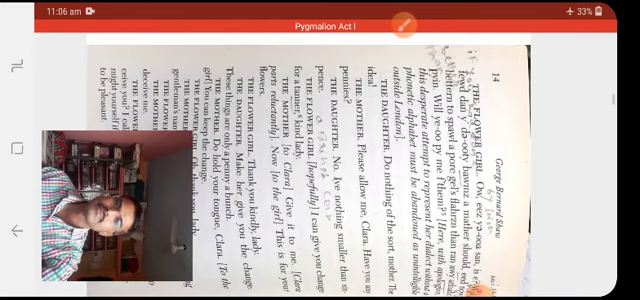
click(350, 170)
click(350, 170)
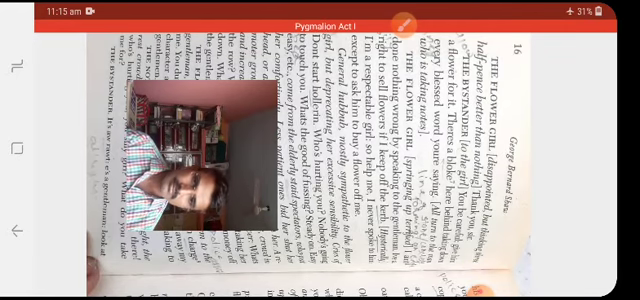
- Switch the Pygmalion page to full-screen reading with the title and status bars hidden
click(400, 150)
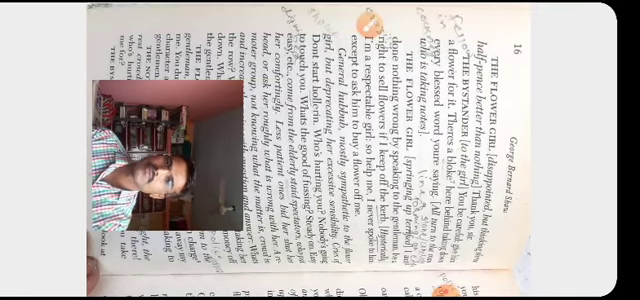